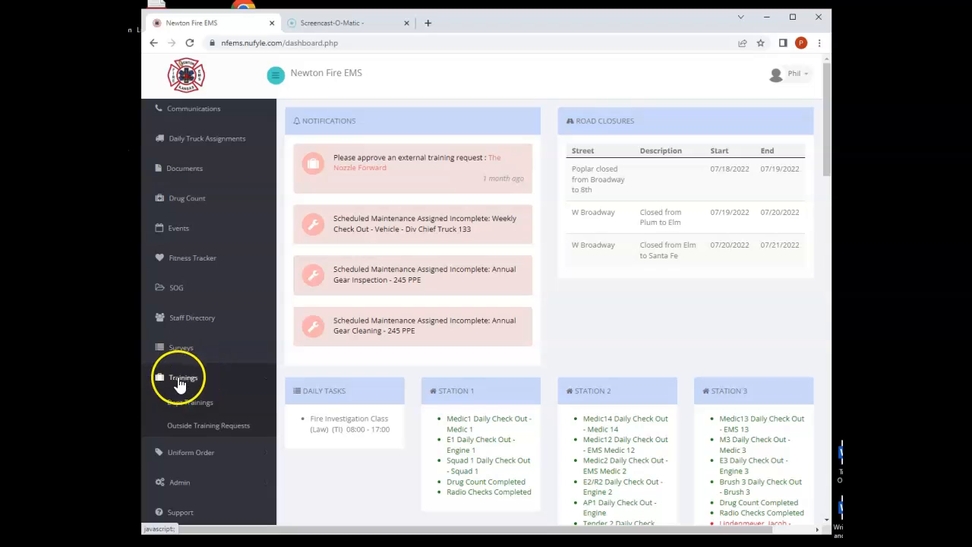
- Start a new training entry from the administration area of the department trainings
{"action": "left_click", "coordinate": [181, 409]}
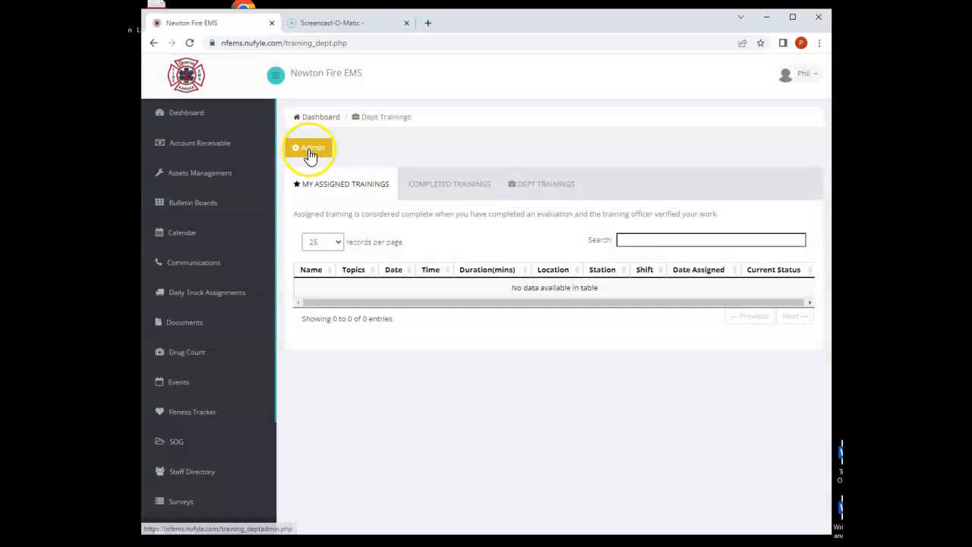
{"action": "left_click", "coordinate": [308, 152]}
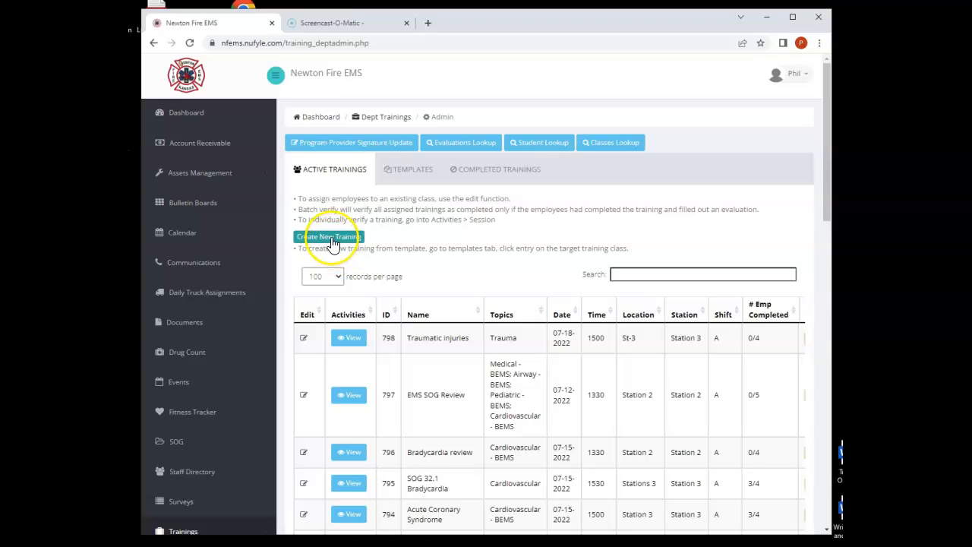
{"action": "left_click", "coordinate": [332, 242]}
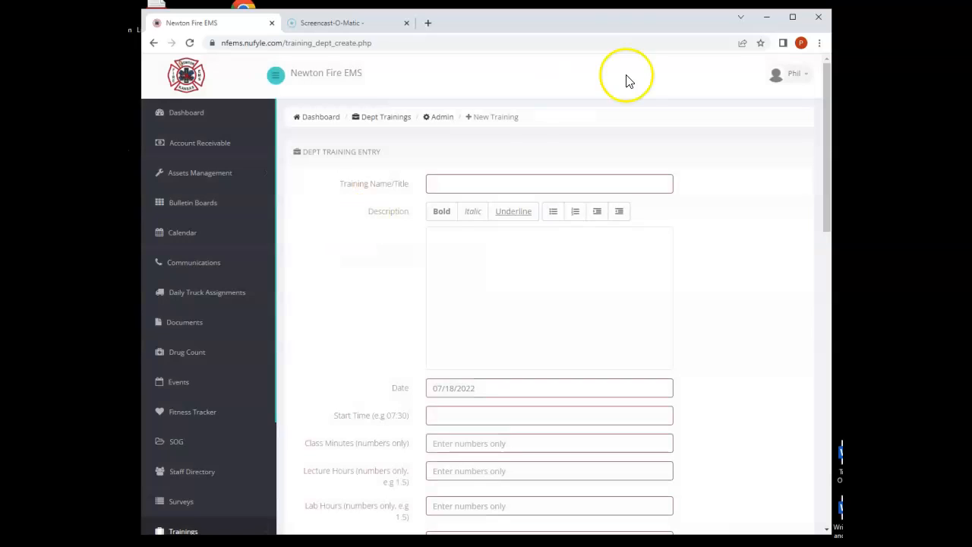
- Title the training "Seizure SOG Review" and set its date to 07/18/2022
{"action": "left_click", "coordinate": [455, 184]}
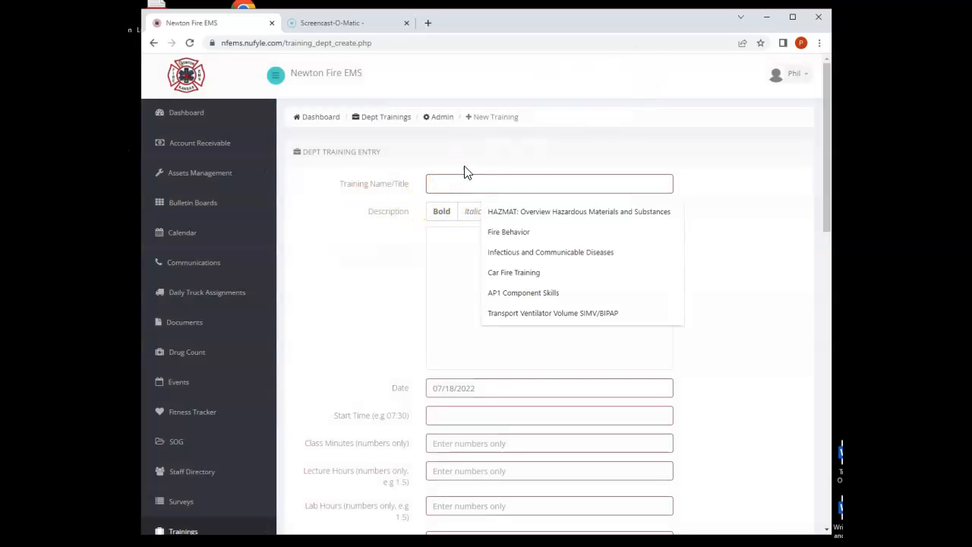
{"action": "type", "text": "Seizure SOG"}
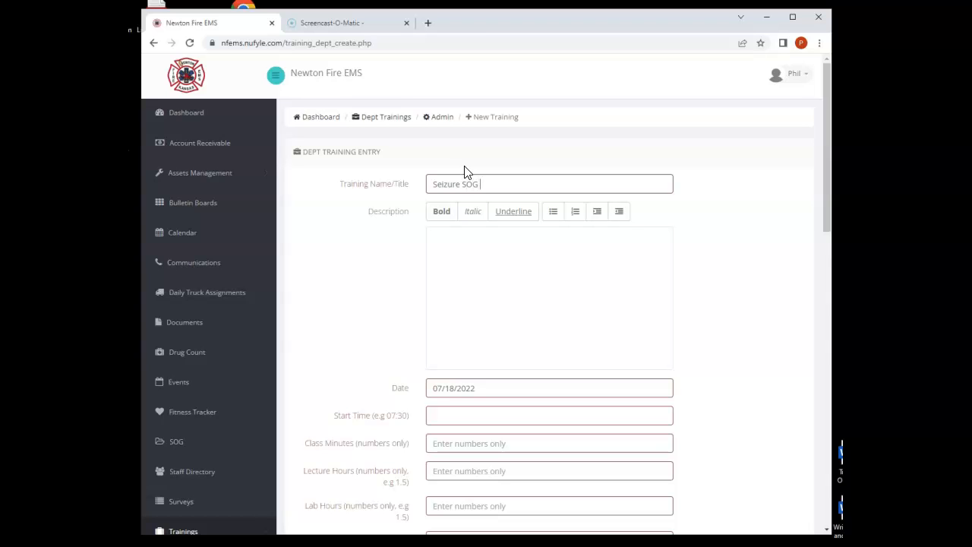
{"action": "type", "text": "Review"}
{"action": "key", "text": "Tab"}
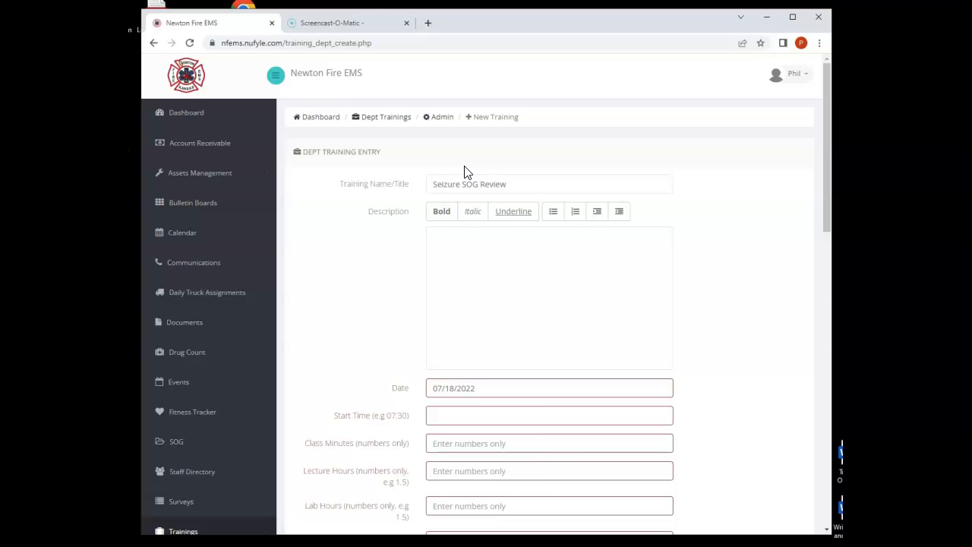
{"action": "key", "text": "Tab"}
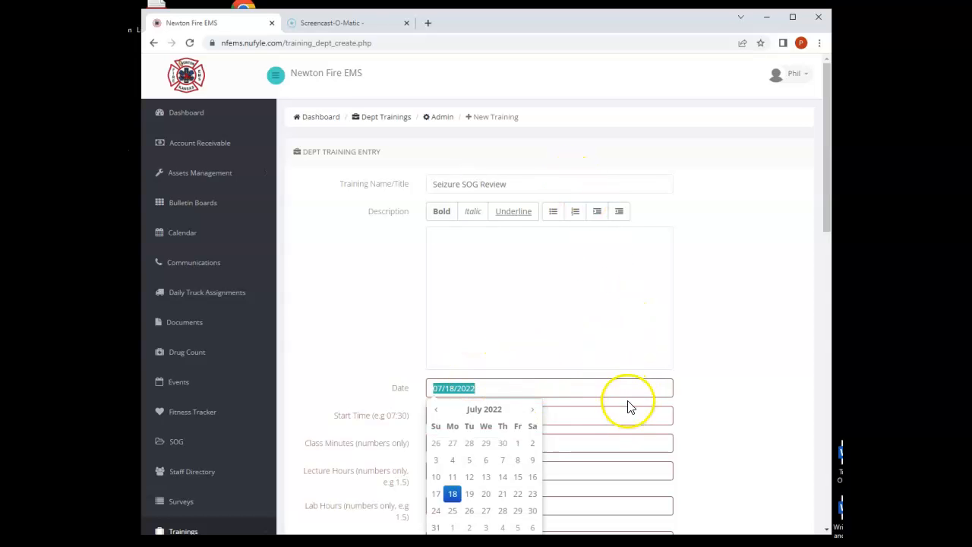
{"action": "left_click", "coordinate": [453, 494]}
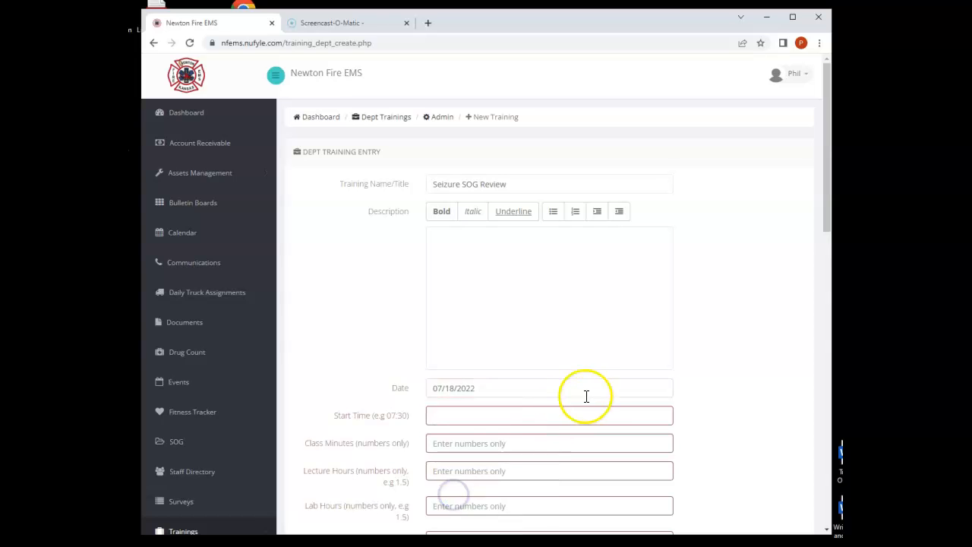
- Set the training's start time to 1300 and its class minutes to 30
{"action": "scroll", "coordinate": [585, 395], "scroll_direction": "down", "scroll_amount": 2}
{"action": "left_click", "coordinate": [456, 245]}
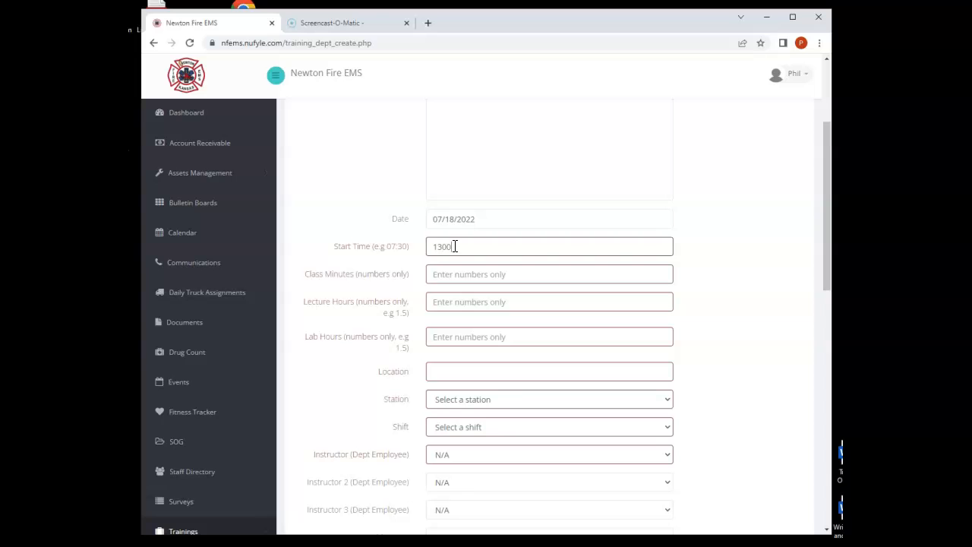
{"action": "type", "text": "1300"}
{"action": "key", "text": "Tab"}
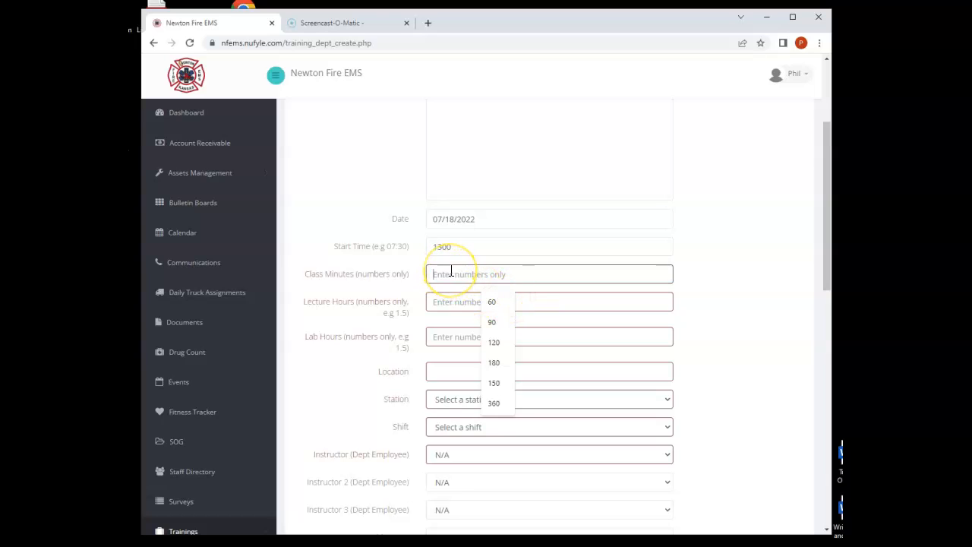
{"action": "type", "text": "30"}
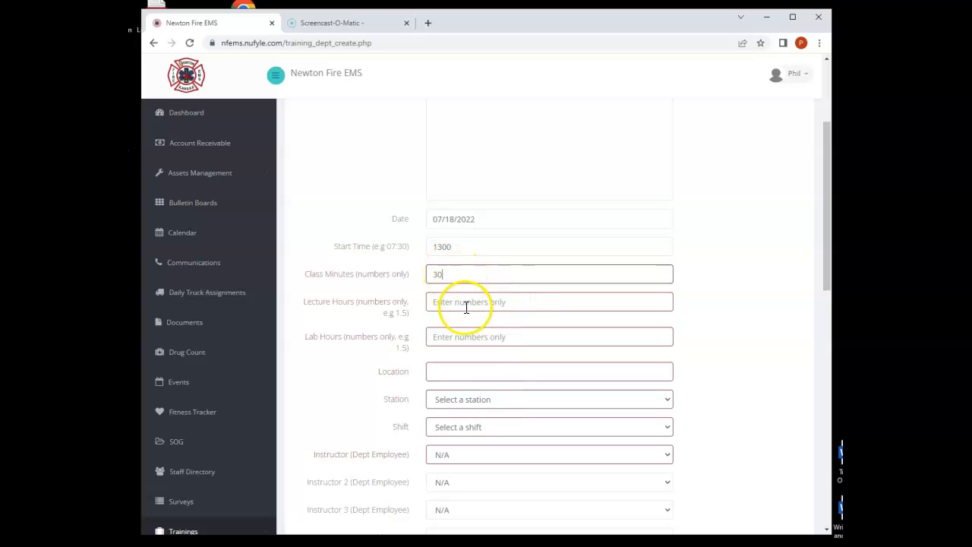
- Set the lecture hours to 0.5 and the lab hours to 0
{"action": "left_click", "coordinate": [471, 302]}
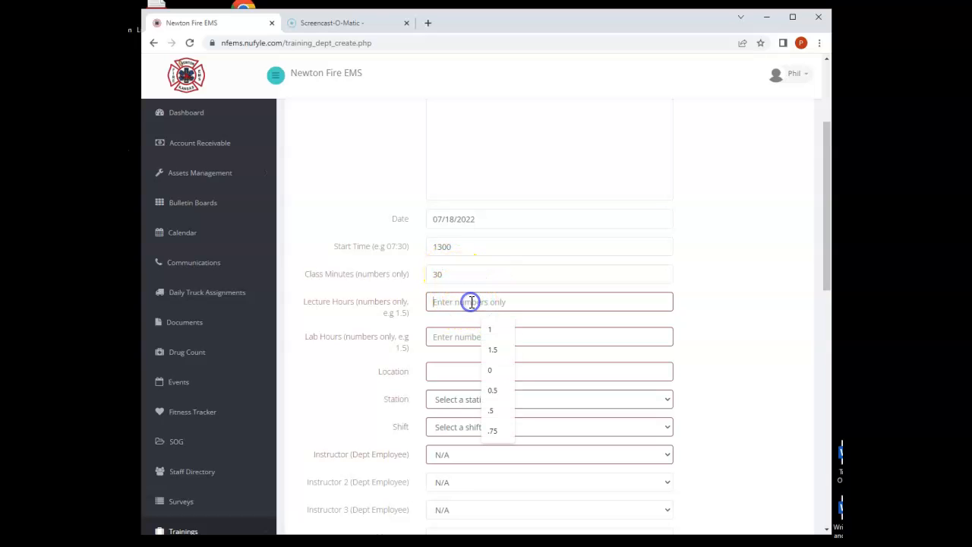
{"action": "left_click", "coordinate": [499, 391]}
{"action": "left_click", "coordinate": [443, 338]}
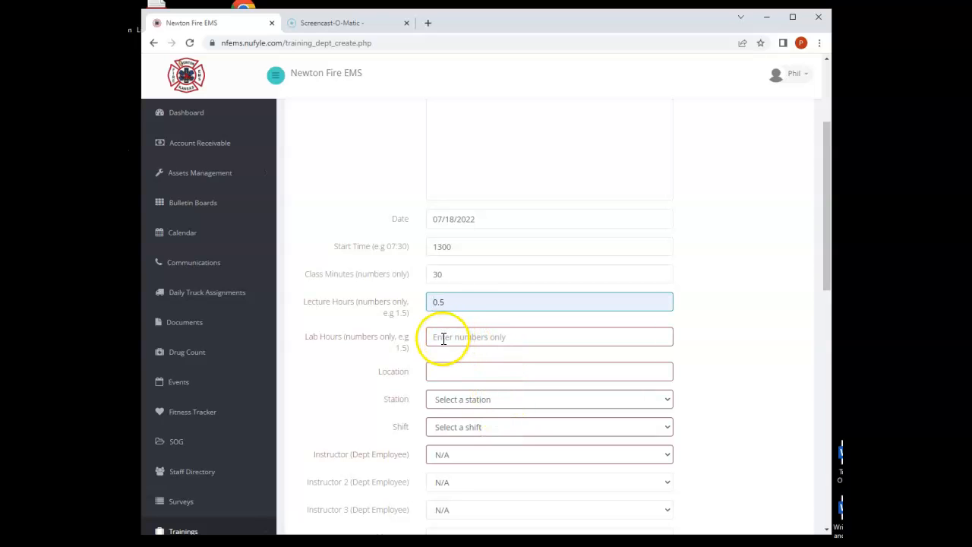
{"action": "left_click", "coordinate": [443, 339]}
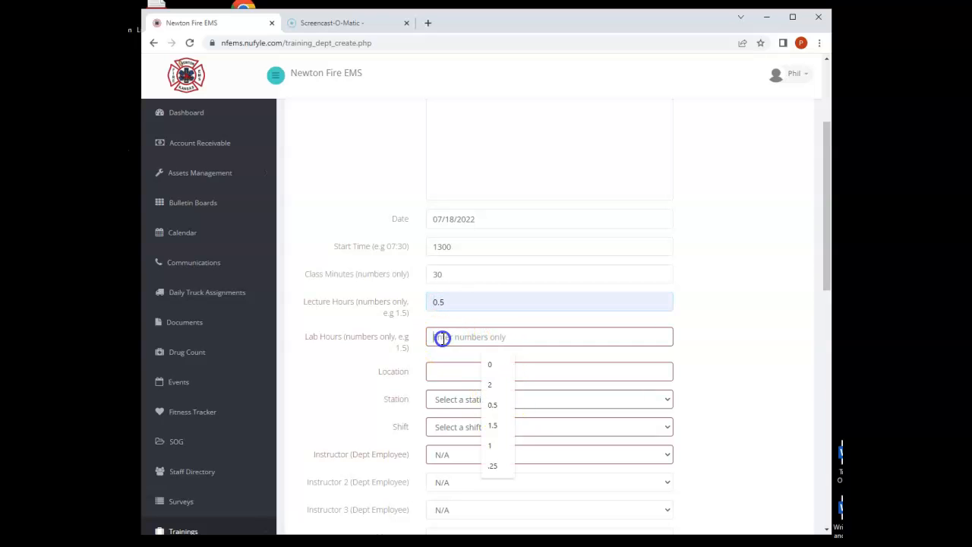
{"action": "left_click", "coordinate": [494, 365]}
- Set both the training's location and its station to Station 2
{"action": "left_click", "coordinate": [468, 372]}
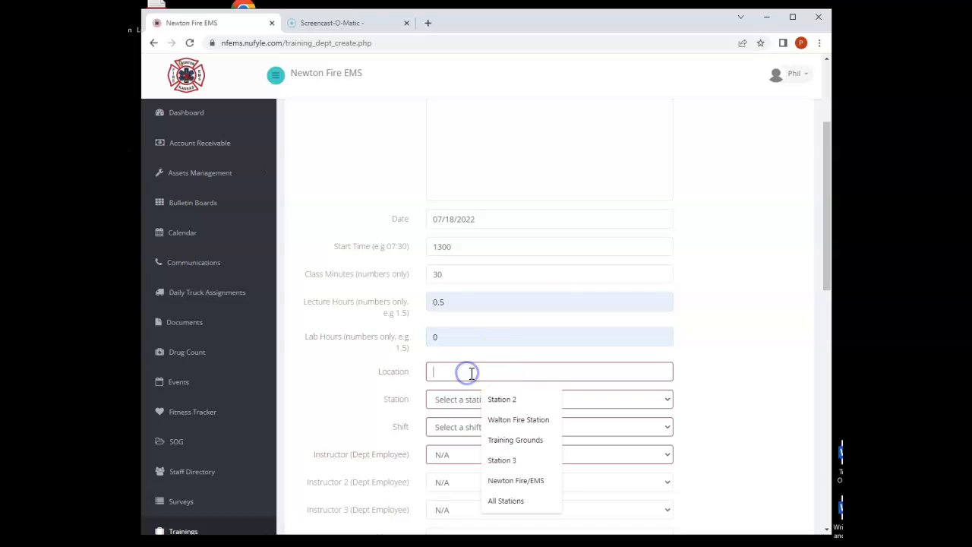
{"action": "left_click", "coordinate": [504, 401]}
{"action": "left_click", "coordinate": [493, 401]}
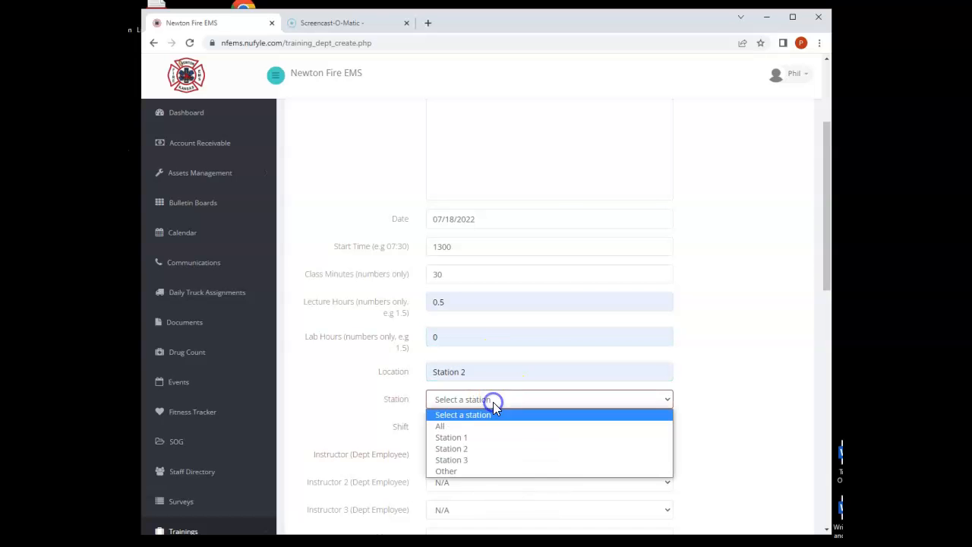
{"action": "left_click", "coordinate": [471, 450]}
- Set the shift to Shift A and choose the department employee who is the training's first instructor
{"action": "scroll", "coordinate": [733, 389], "scroll_direction": "down", "scroll_amount": 2}
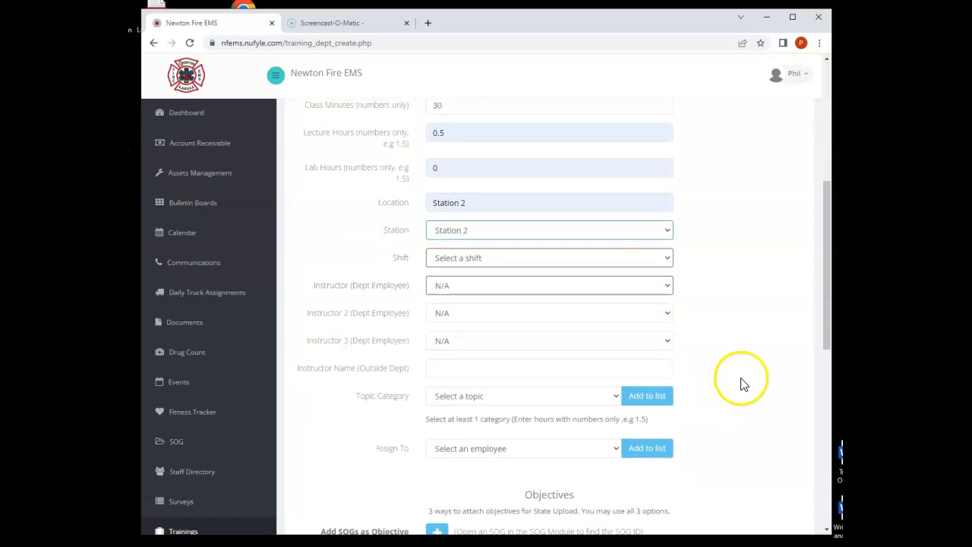
{"action": "left_click", "coordinate": [667, 258]}
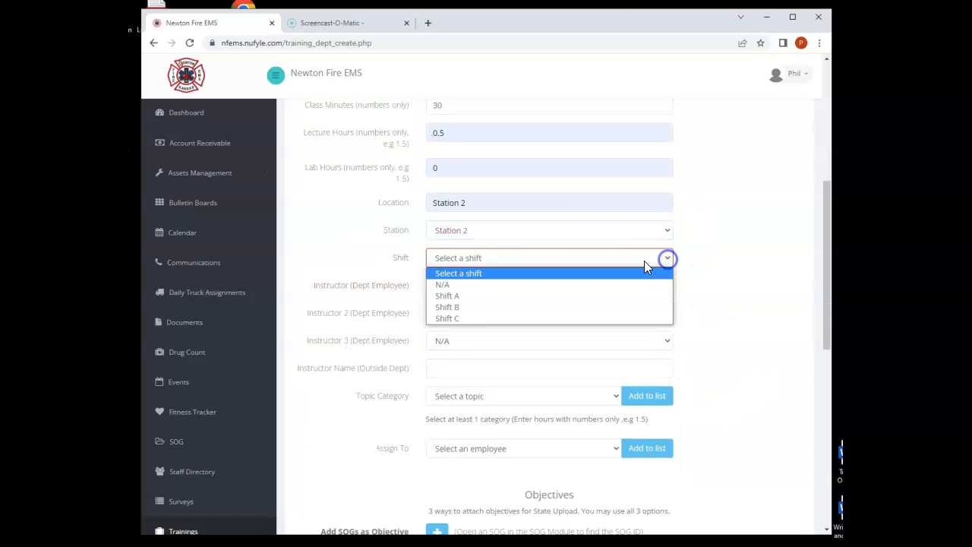
{"action": "left_click", "coordinate": [447, 295]}
{"action": "left_click", "coordinate": [458, 289]}
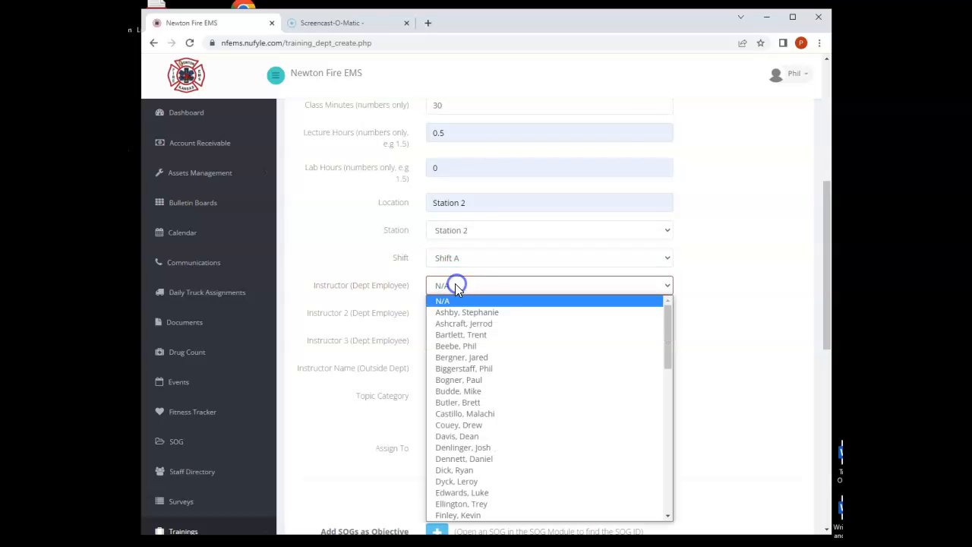
{"action": "left_click", "coordinate": [470, 346]}
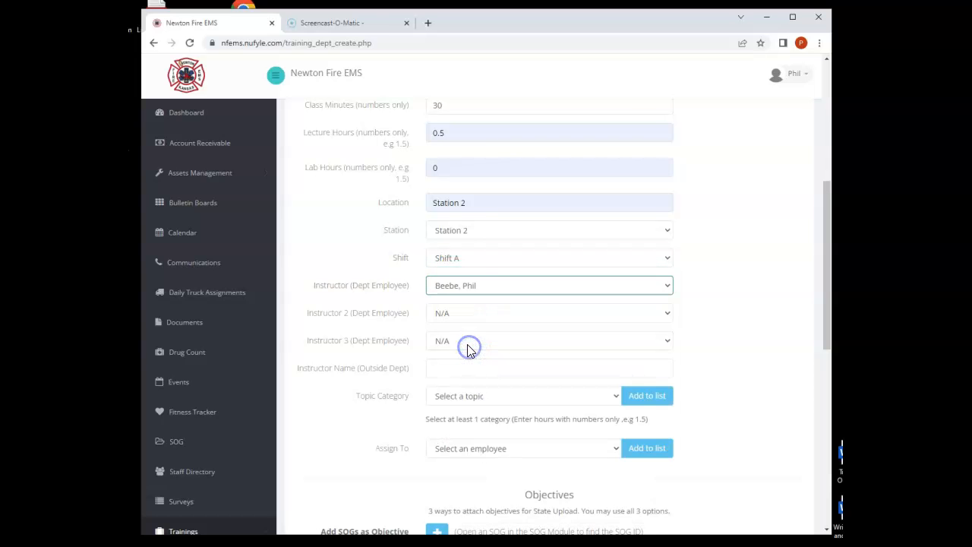
- Add the topic category Medical - BEMS to the training with 0.5 hours
{"action": "scroll", "coordinate": [474, 319], "scroll_direction": "down", "scroll_amount": 1}
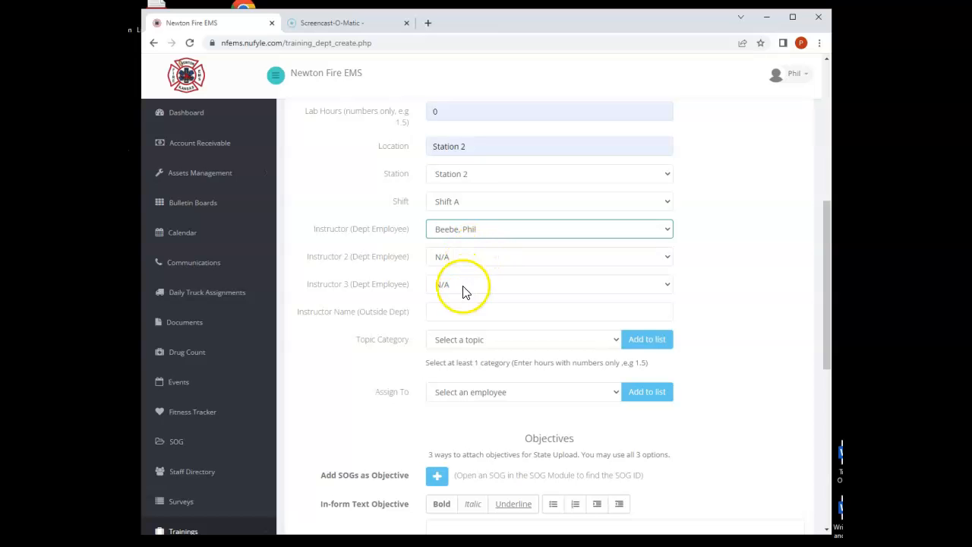
{"action": "left_click", "coordinate": [617, 344]}
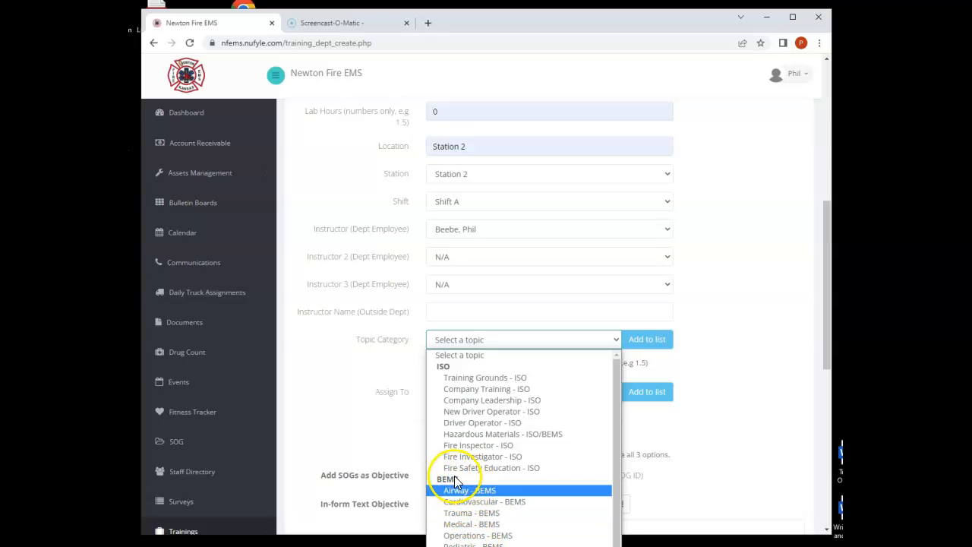
{"action": "left_click", "coordinate": [471, 526]}
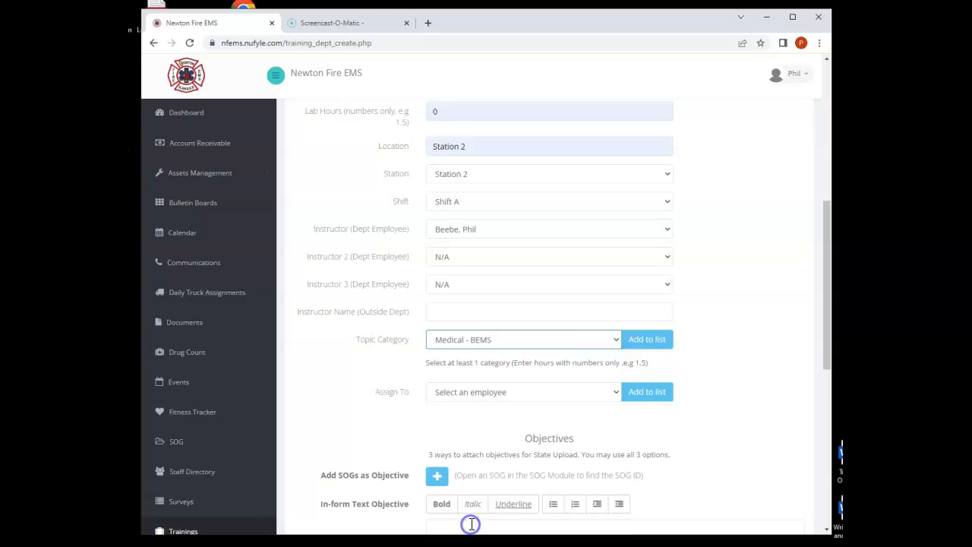
{"action": "left_click", "coordinate": [647, 341]}
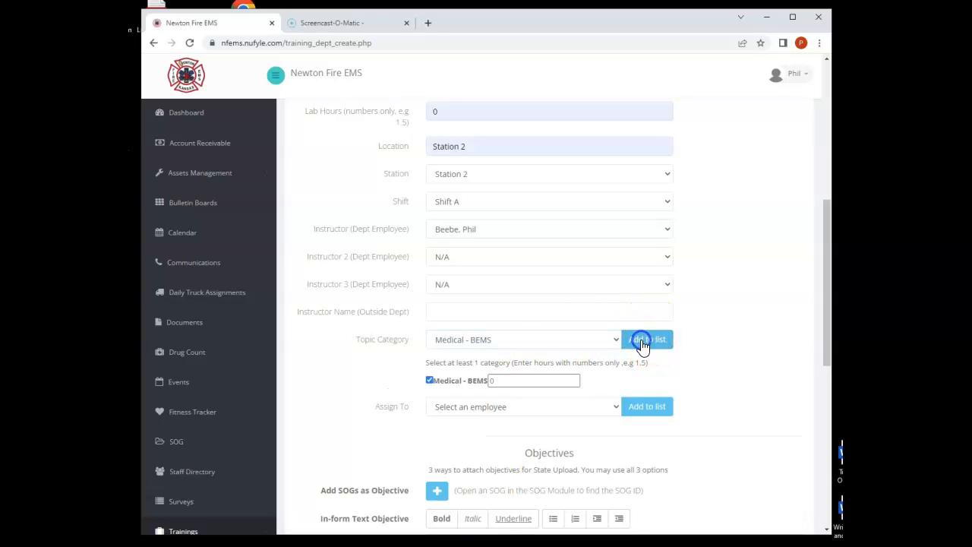
{"action": "left_click", "coordinate": [479, 382]}
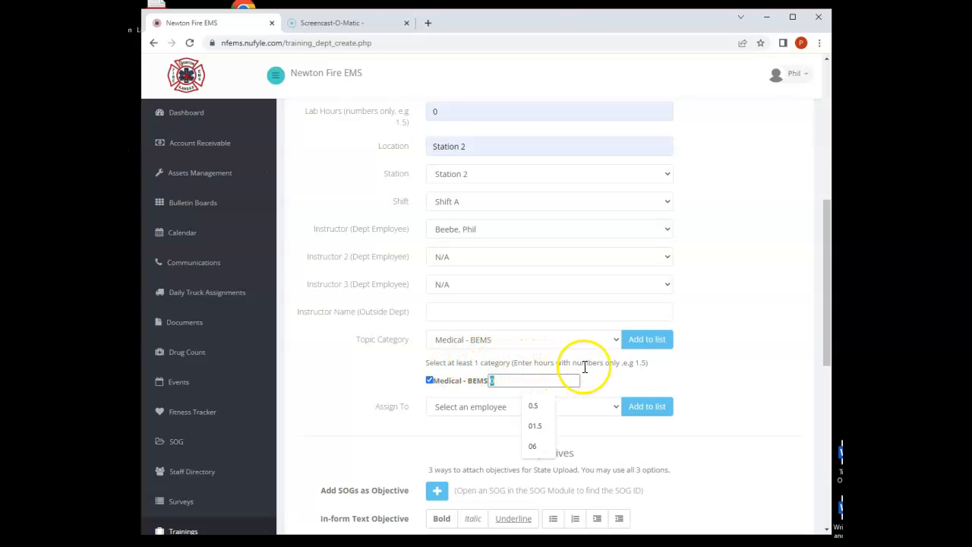
{"action": "left_click", "coordinate": [535, 407]}
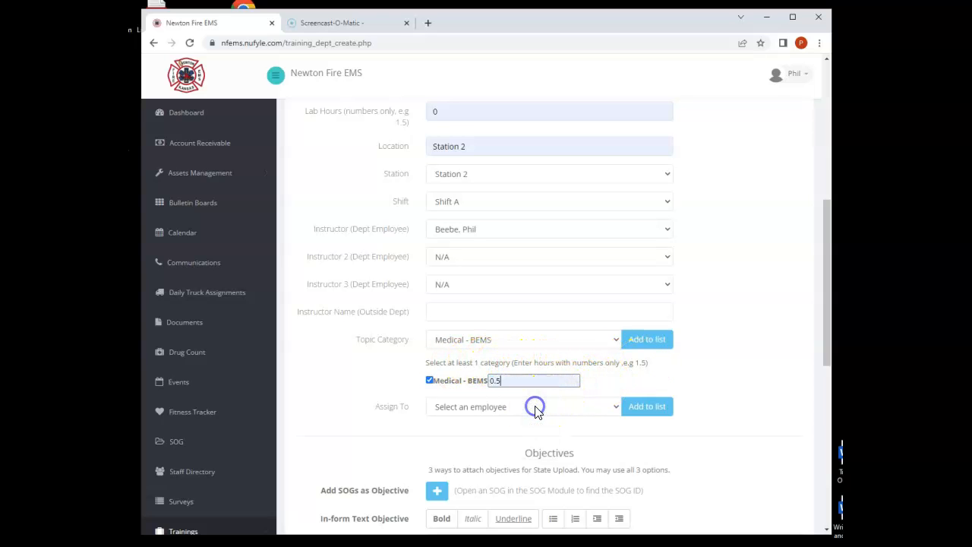
- Assign the training to the same employee who is chosen as its instructor
{"action": "left_click", "coordinate": [615, 408]}
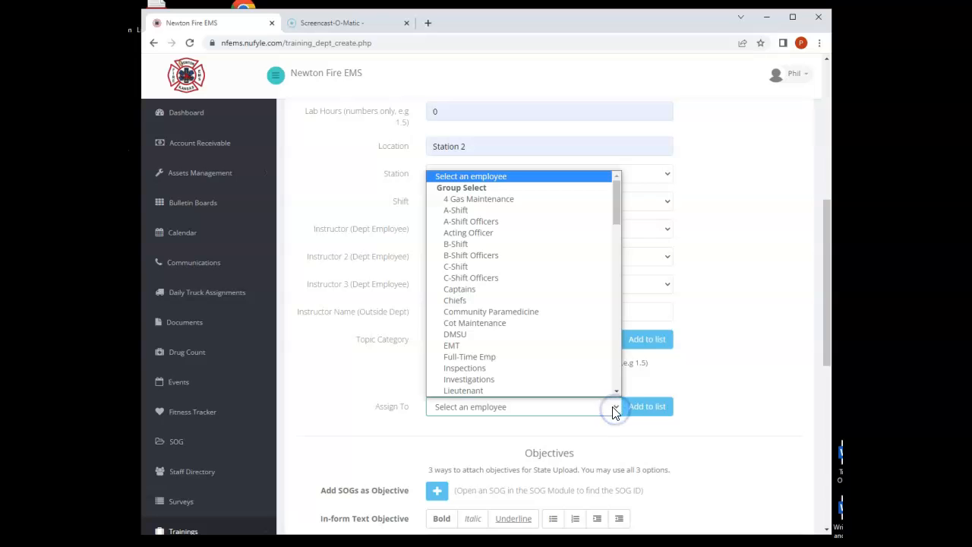
{"action": "scroll", "coordinate": [562, 322], "scroll_direction": "down", "scroll_amount": 5}
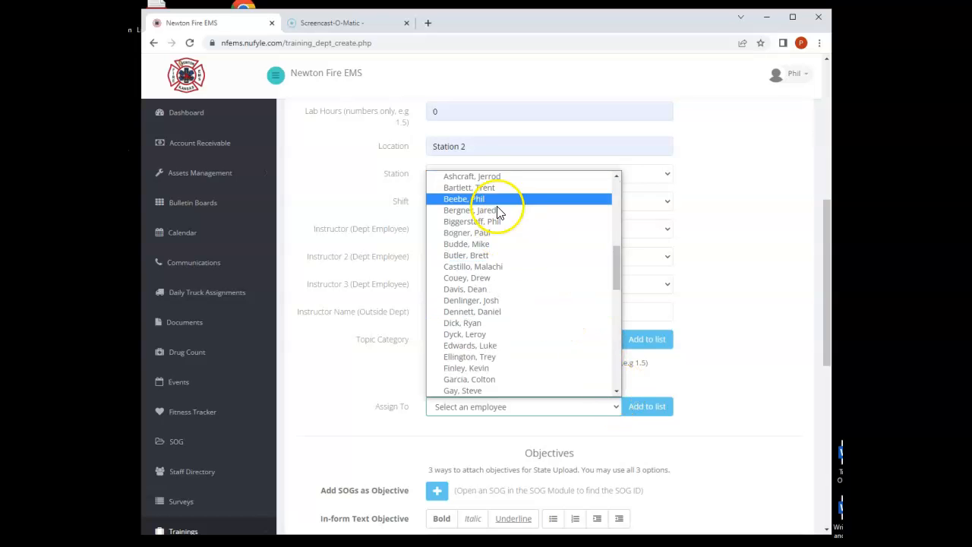
{"action": "left_click", "coordinate": [483, 199]}
{"action": "left_click", "coordinate": [657, 407]}
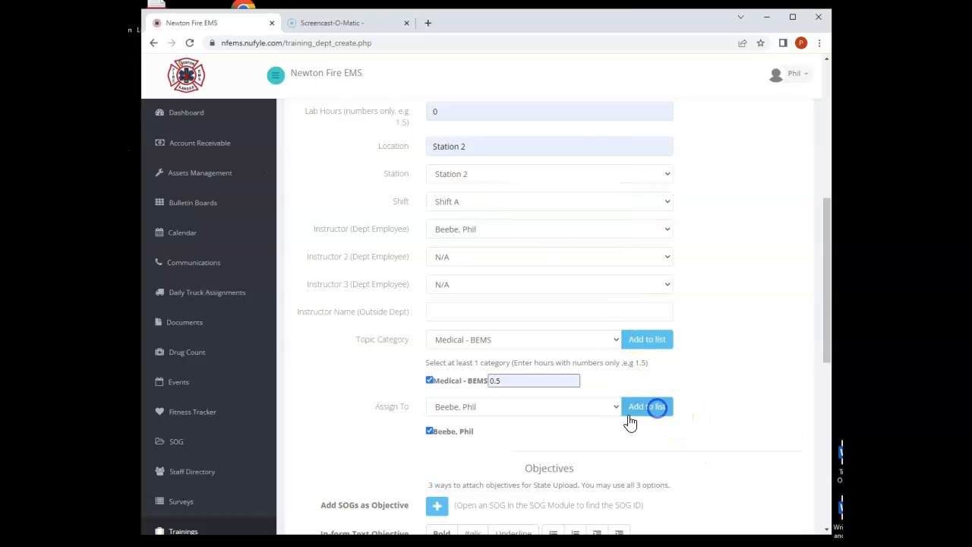
- Add a second department employee to the training's assignment list
{"action": "left_click", "coordinate": [615, 407]}
{"action": "scroll", "coordinate": [562, 343], "scroll_direction": "down", "scroll_amount": 2}
{"action": "scroll", "coordinate": [562, 342], "scroll_direction": "down", "scroll_amount": 10}
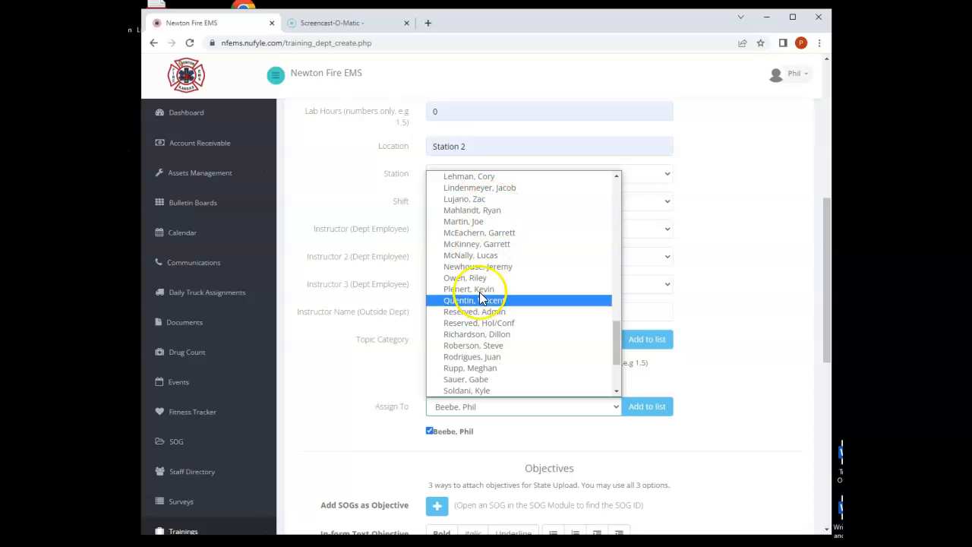
{"action": "left_click", "coordinate": [477, 221]}
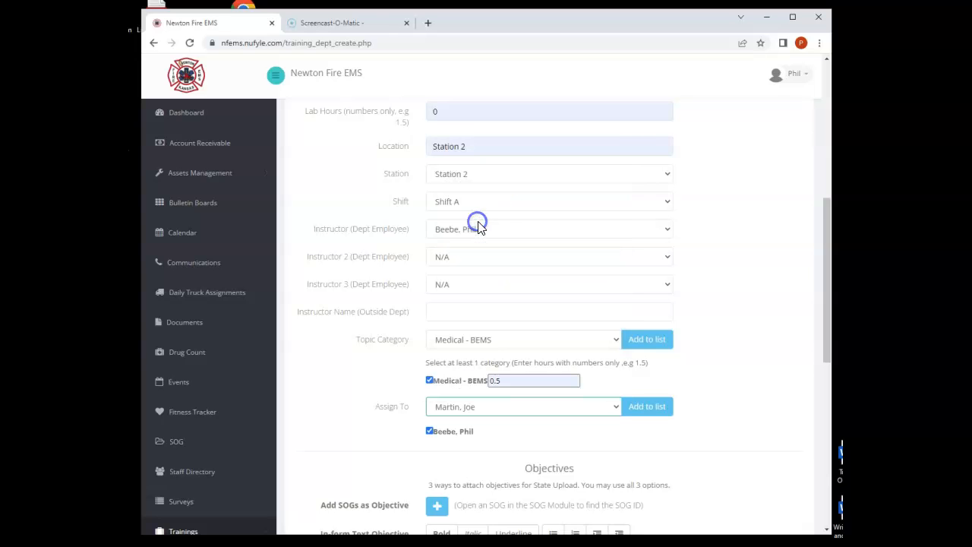
{"action": "left_click", "coordinate": [655, 407]}
- Open the SOG module in a separate browser tab, keeping the training form open, and switch to it
{"action": "scroll", "coordinate": [760, 430], "scroll_direction": "down", "scroll_amount": 2}
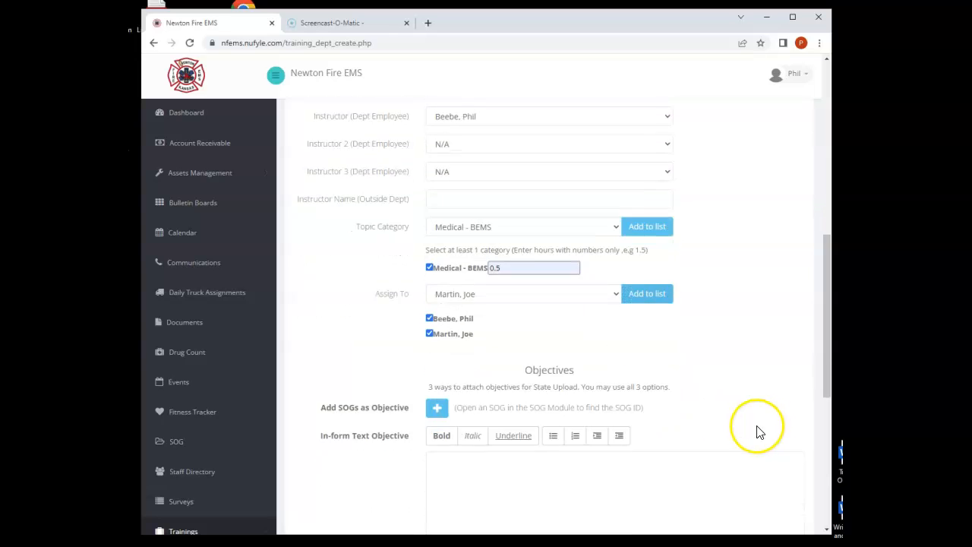
{"action": "scroll", "coordinate": [758, 432], "scroll_direction": "down", "scroll_amount": 1}
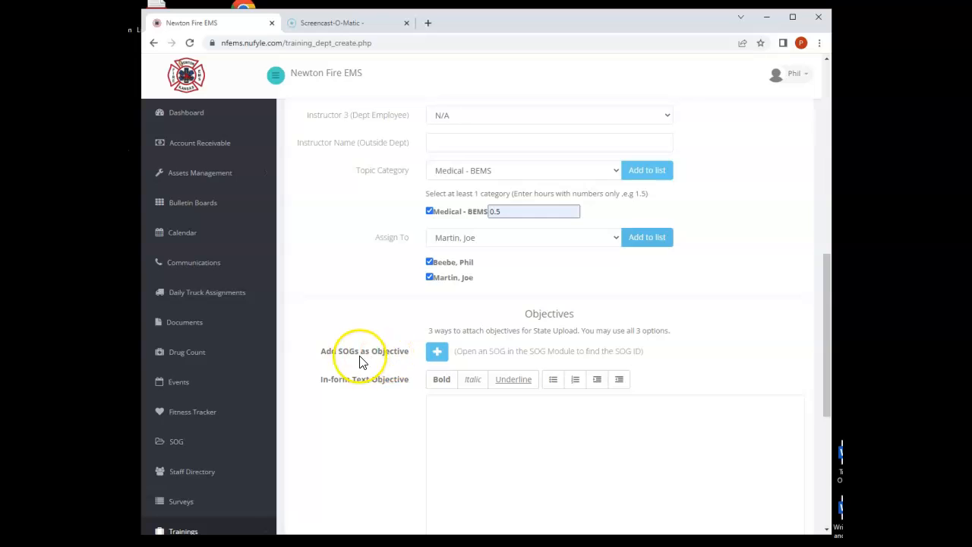
{"action": "scroll", "coordinate": [424, 431], "scroll_direction": "down", "scroll_amount": 1}
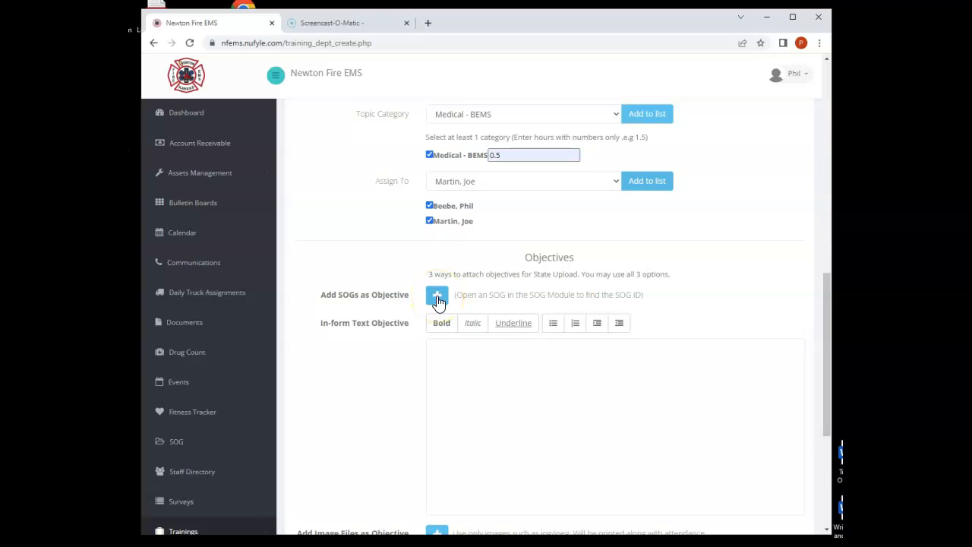
{"action": "right_click", "coordinate": [182, 445]}
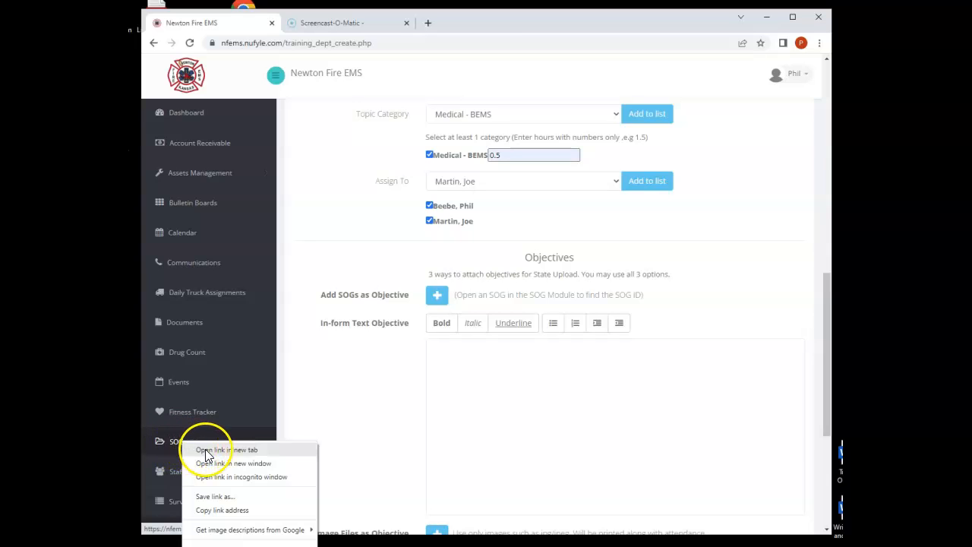
{"action": "left_click", "coordinate": [249, 452]}
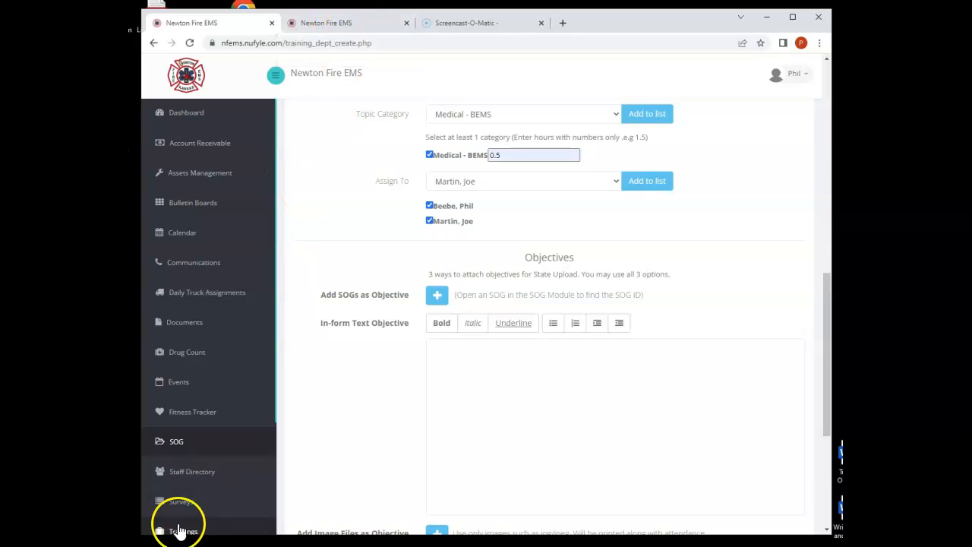
{"action": "left_click", "coordinate": [336, 24]}
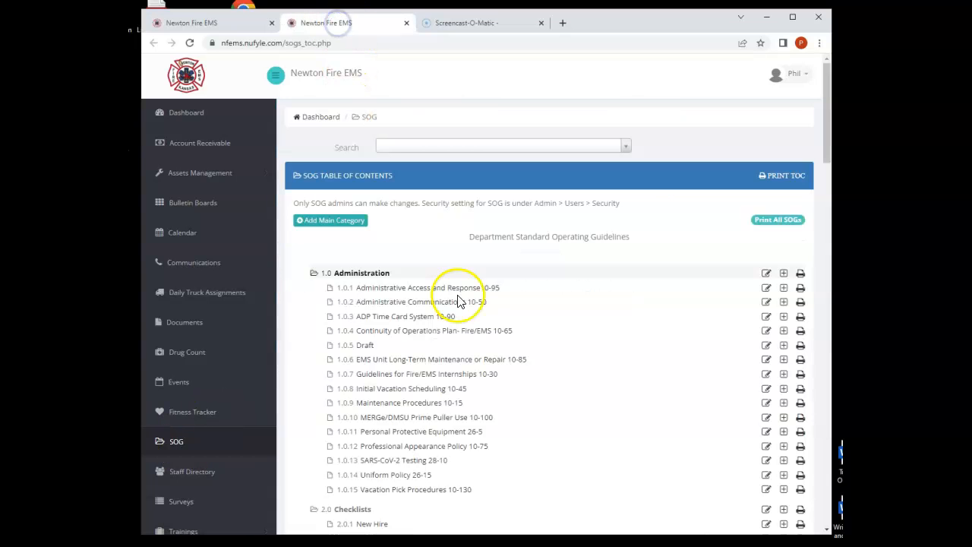
- Find Seizure 32-135 under EMS Procedures & Protocols in the SOG table of contents and open it to read its SOG ID
{"action": "scroll", "coordinate": [445, 402], "scroll_direction": "down", "scroll_amount": 3}
{"action": "scroll", "coordinate": [447, 408], "scroll_direction": "down", "scroll_amount": 7}
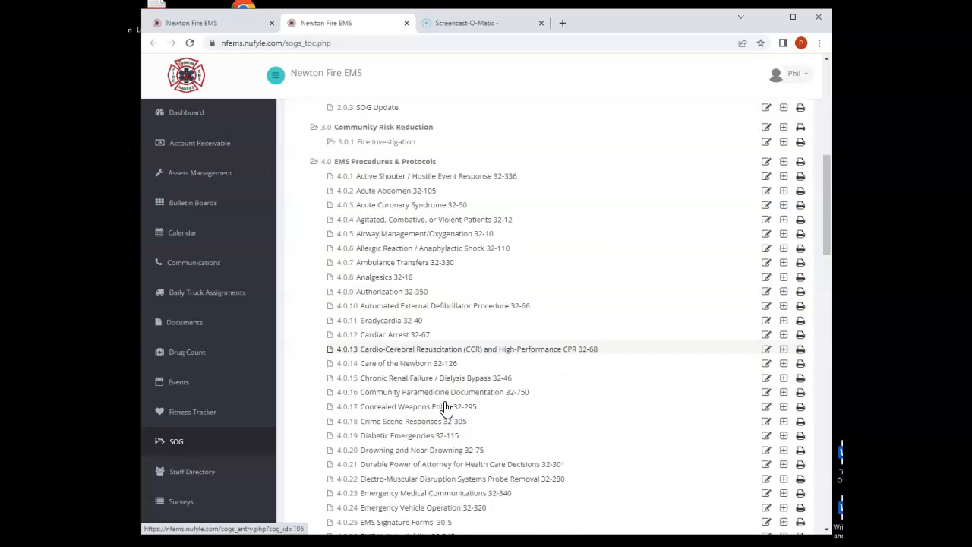
{"action": "scroll", "coordinate": [446, 407], "scroll_direction": "down", "scroll_amount": 3}
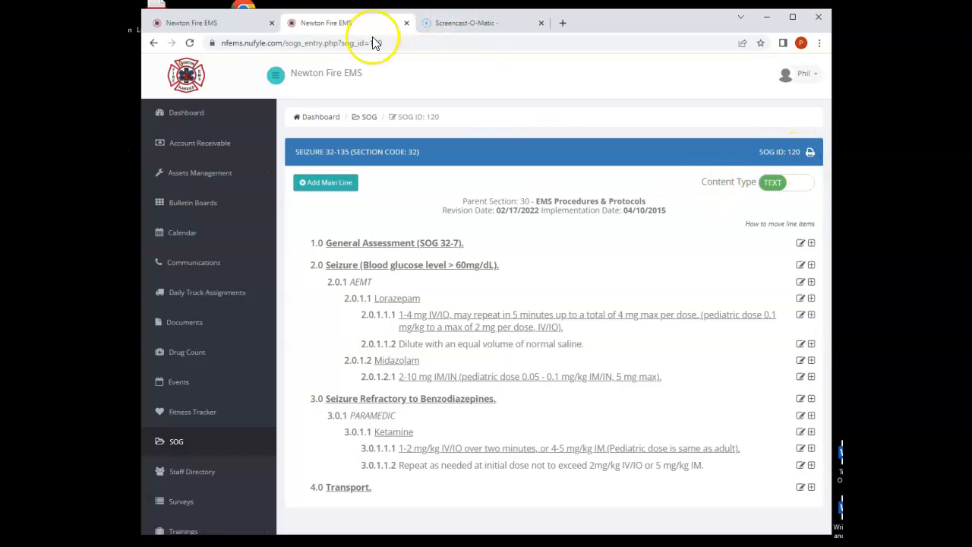
- Return to the training form and add an SOG objective with SOG ID 120
{"action": "left_click", "coordinate": [212, 22]}
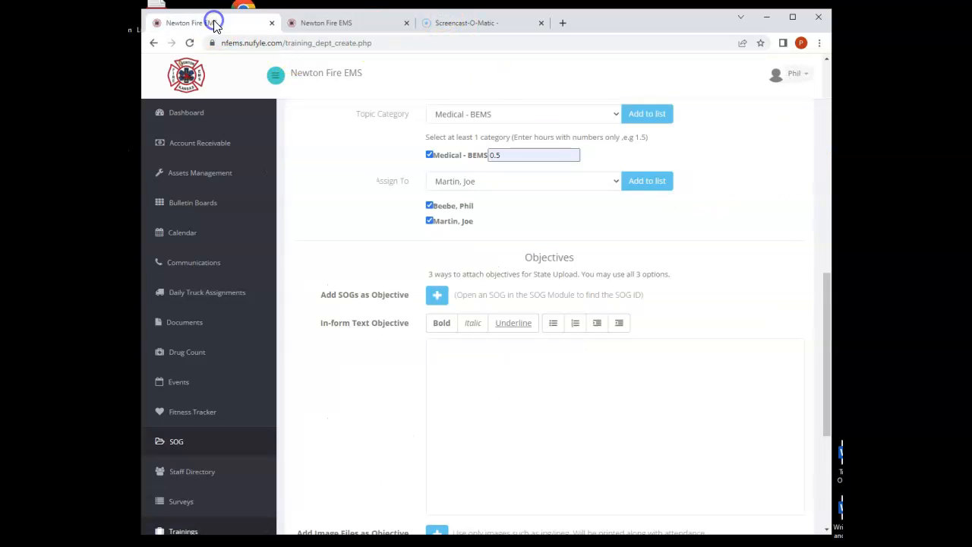
{"action": "left_click", "coordinate": [438, 296]}
{"action": "left_click", "coordinate": [455, 325]}
{"action": "type", "text": "120"}
{"action": "left_click", "coordinate": [482, 456]}
{"action": "scroll", "coordinate": [502, 460], "scroll_direction": "down", "scroll_amount": 2}
{"action": "left_click", "coordinate": [429, 178]}
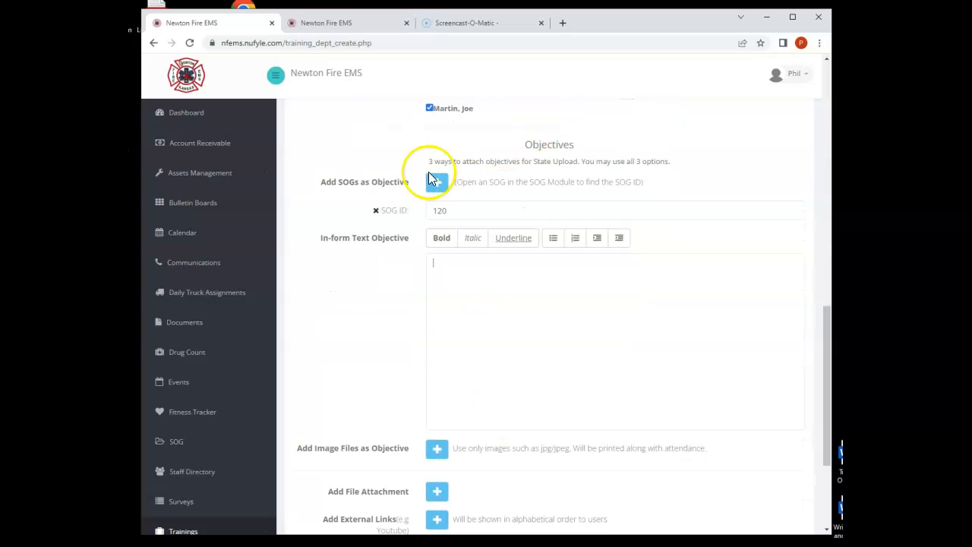
{"action": "scroll", "coordinate": [494, 358], "scroll_direction": "down", "scroll_amount": 2}
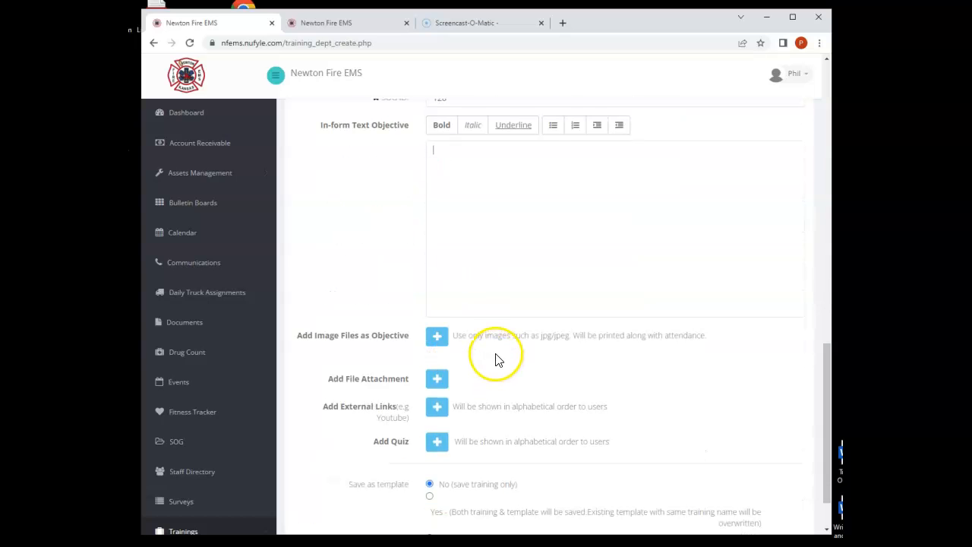
{"action": "left_click", "coordinate": [438, 339]}
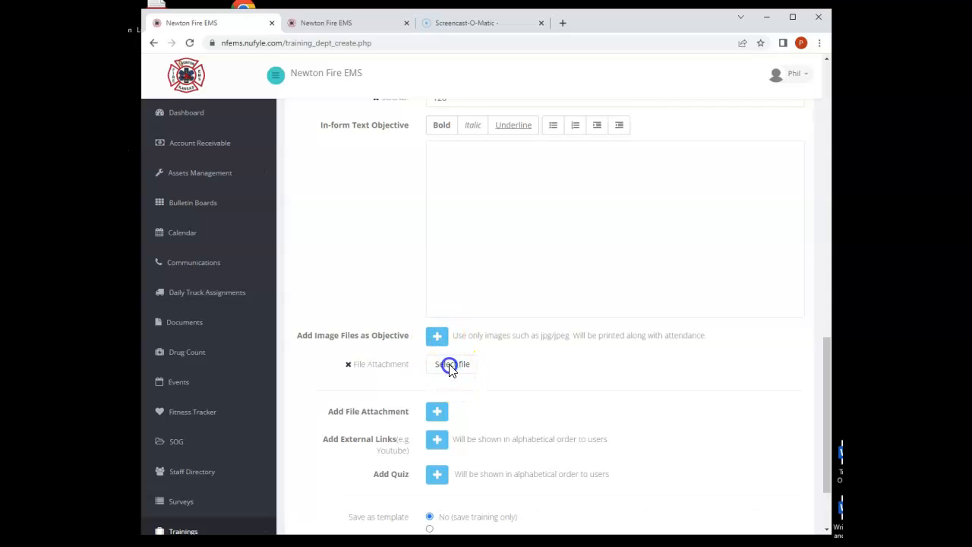
{"action": "left_click", "coordinate": [450, 366]}
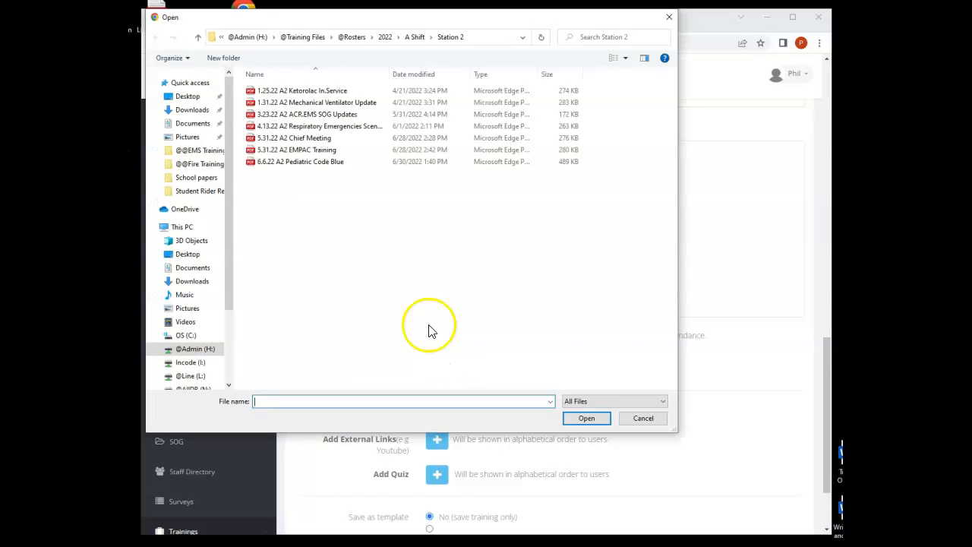
{"action": "left_click_drag", "start_coordinate": [231, 208], "coordinate": [228, 261]}
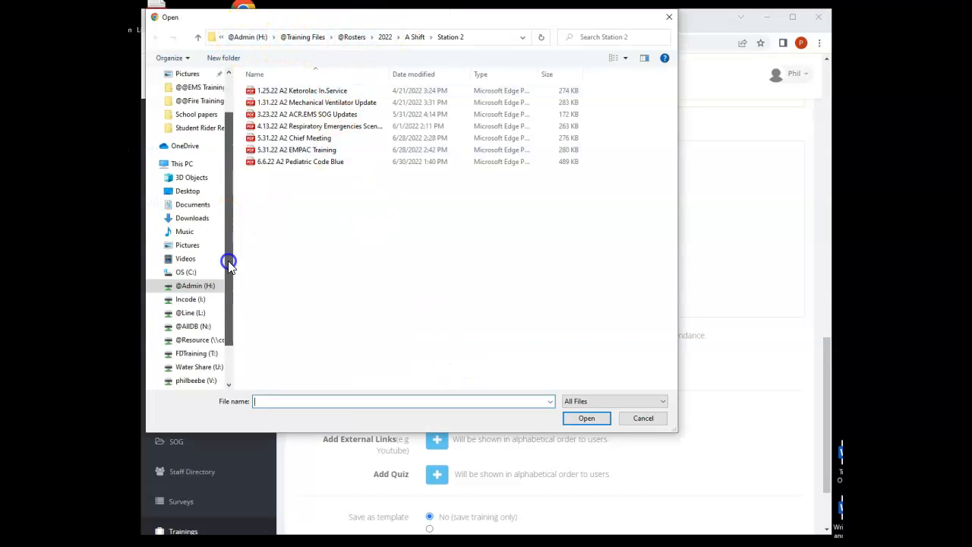
{"action": "left_click", "coordinate": [196, 355]}
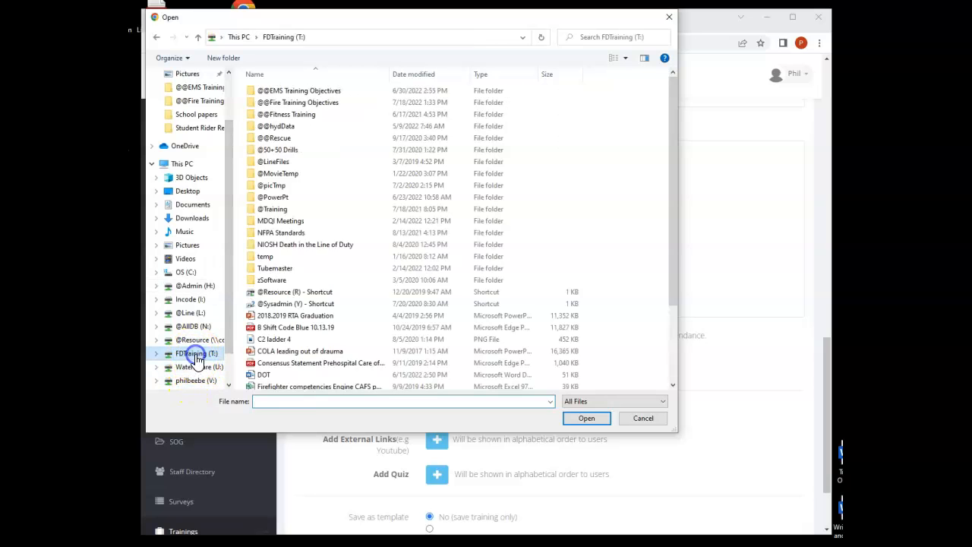
{"action": "double_click", "coordinate": [251, 92]}
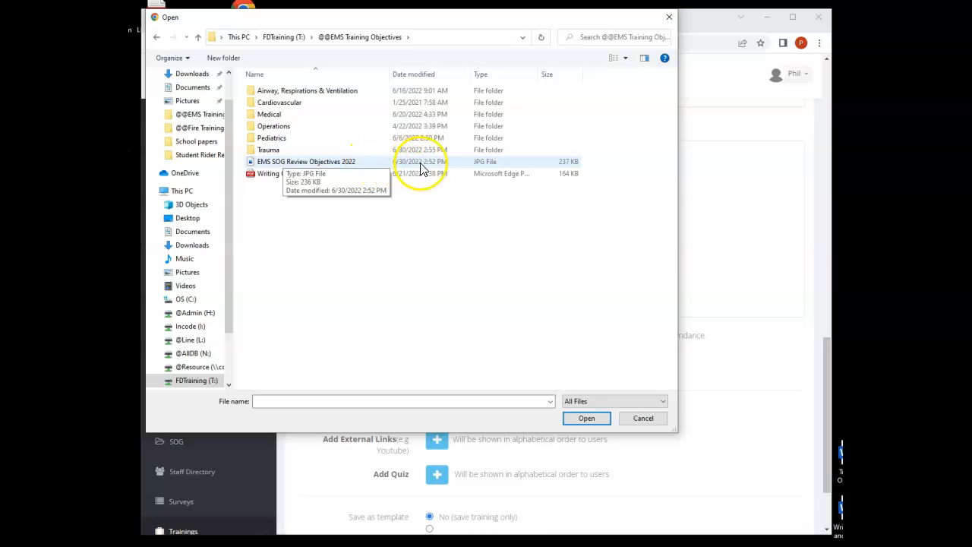
{"action": "left_click", "coordinate": [252, 166]}
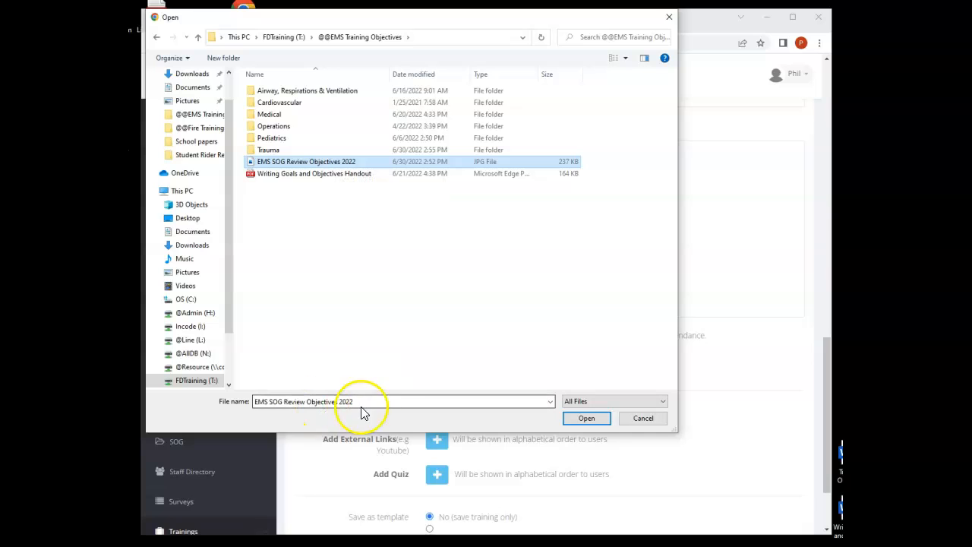
{"action": "left_click", "coordinate": [586, 418]}
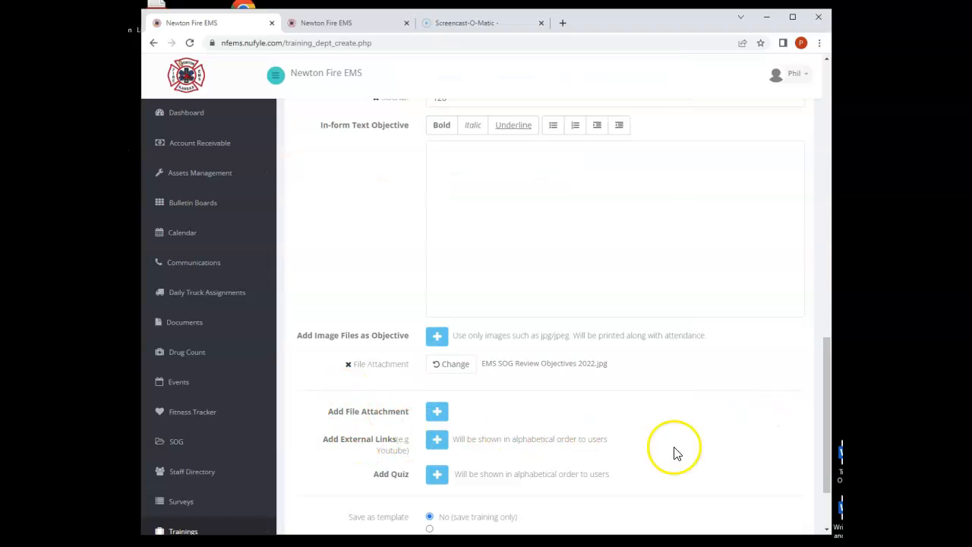
- Submit the training with the save-training-only option, without a template, and confirm the submission
{"action": "scroll", "coordinate": [669, 451], "scroll_direction": "down", "scroll_amount": 3}
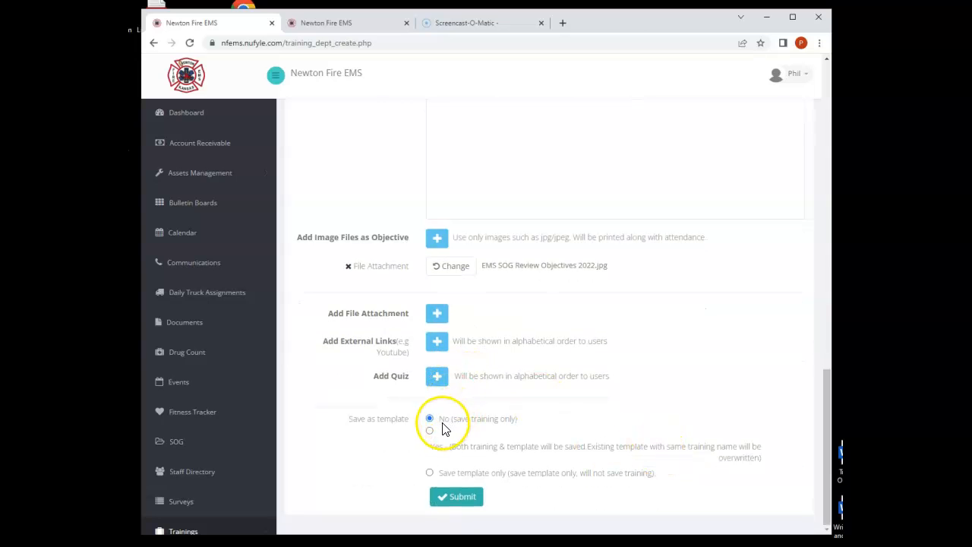
{"action": "left_click", "coordinate": [460, 497]}
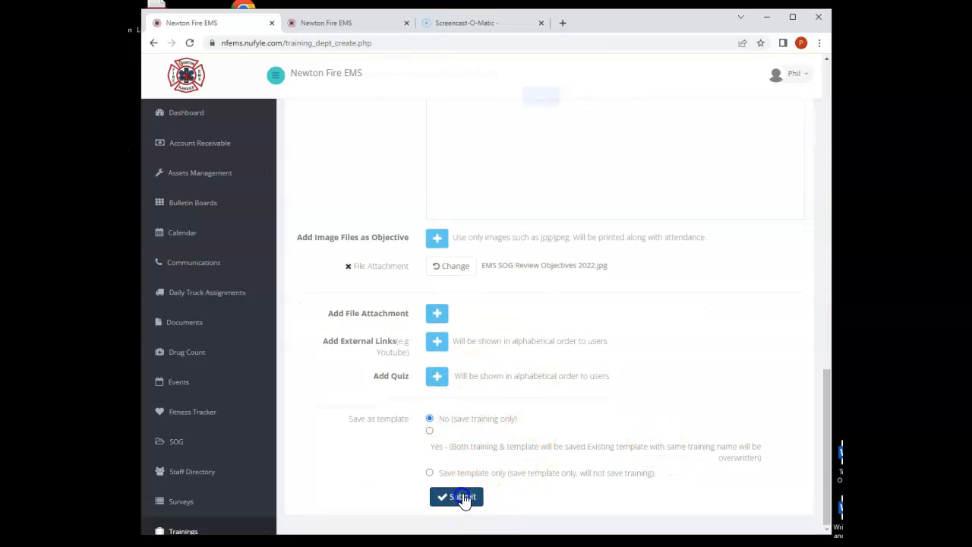
{"action": "left_click", "coordinate": [542, 107]}
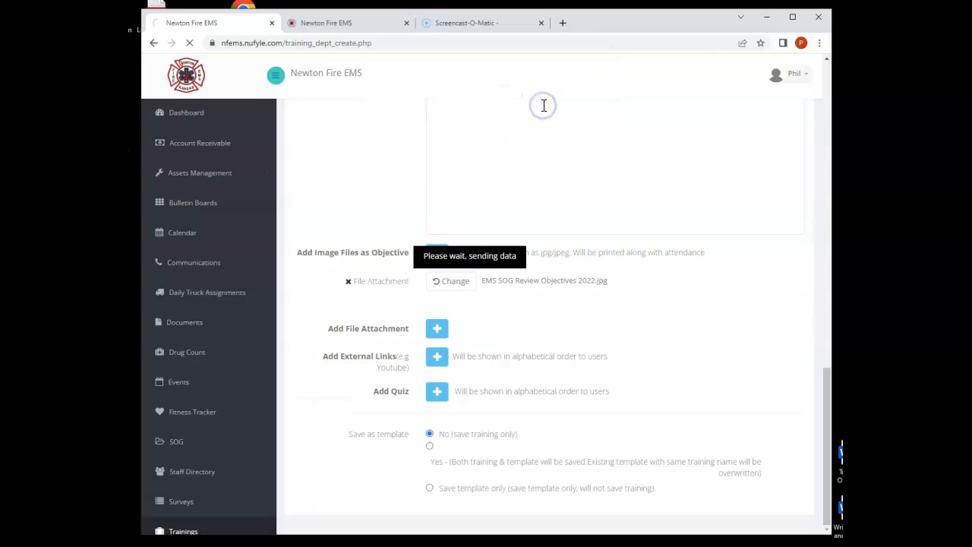